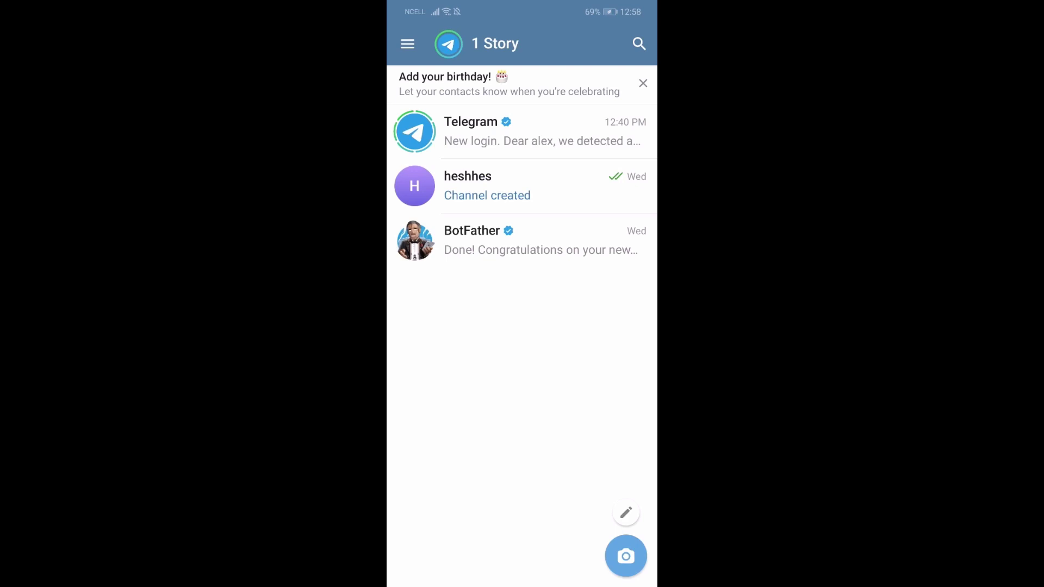
scroll(459, 426, "down", 2)
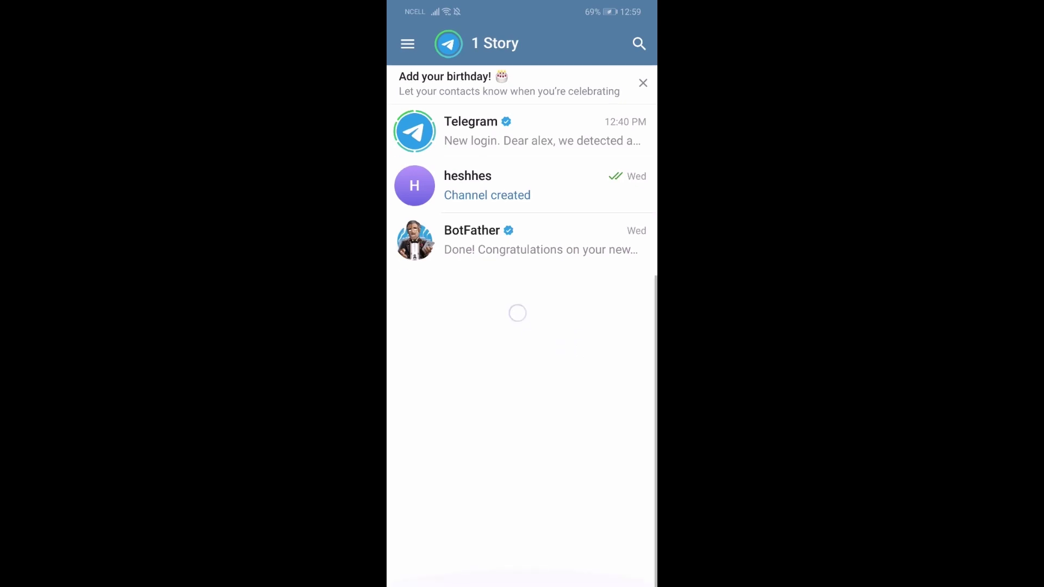
scroll(514, 310, "up", 2)
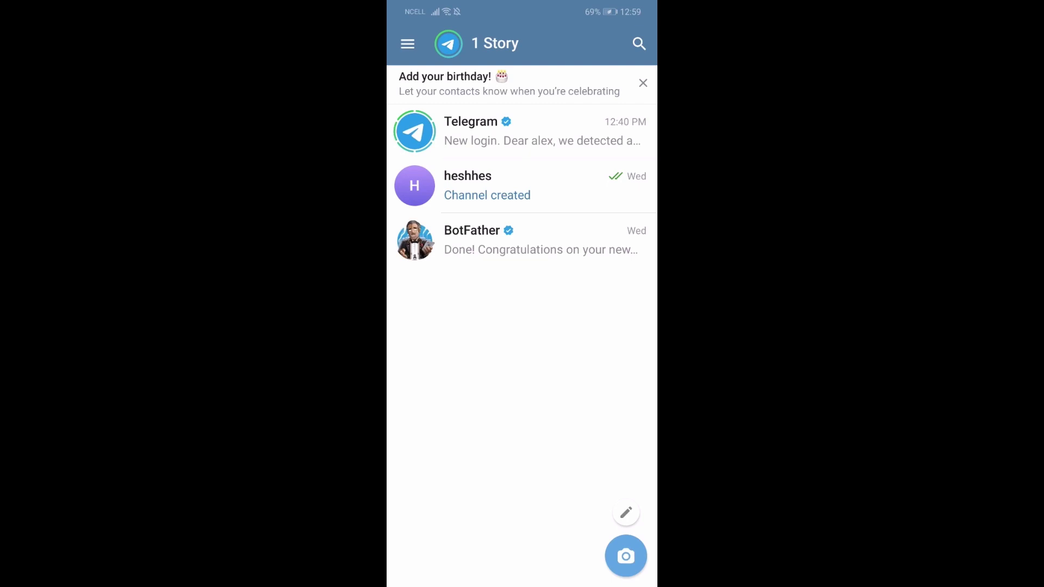
left_click(639, 43)
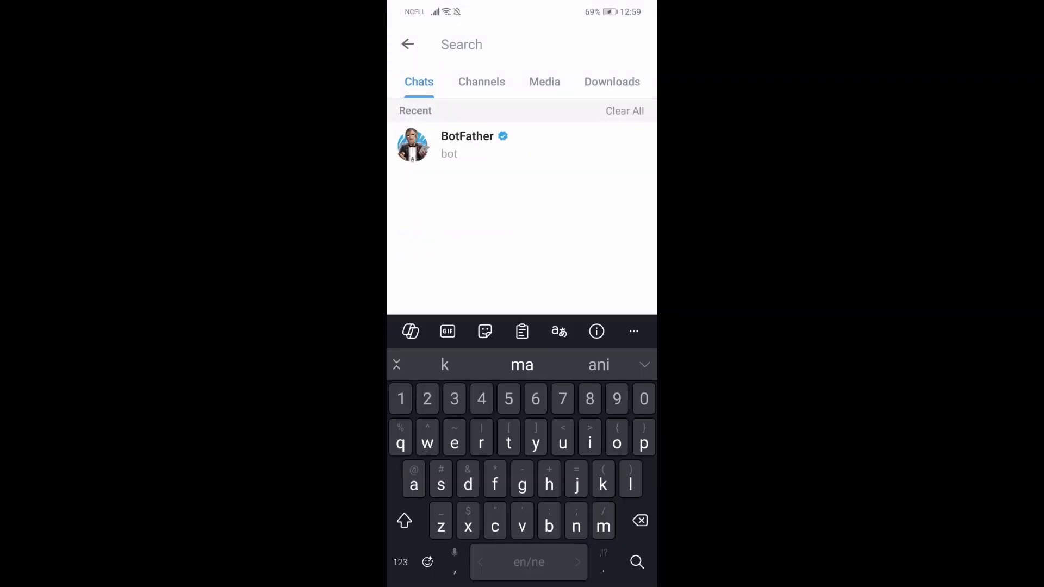
type("@")
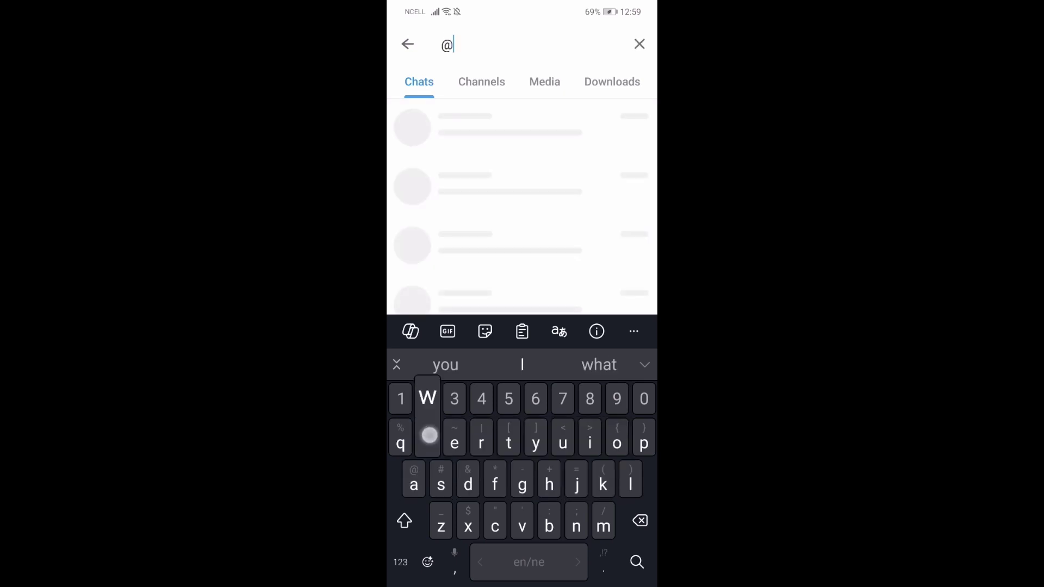
type("wallet")
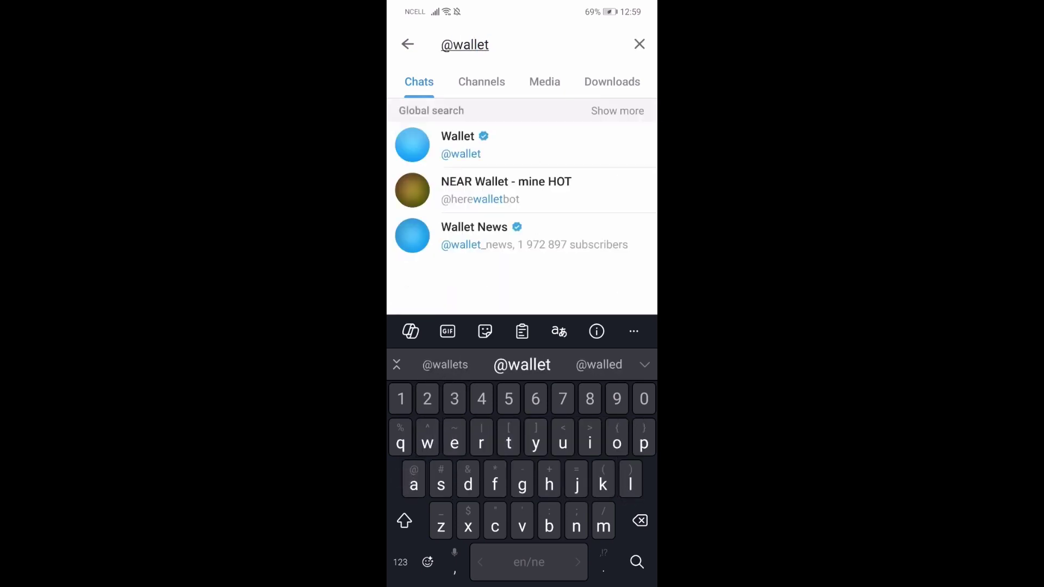
Step: Open the verified Wallet bot chat and start the bot with /start
left_click(507, 144)
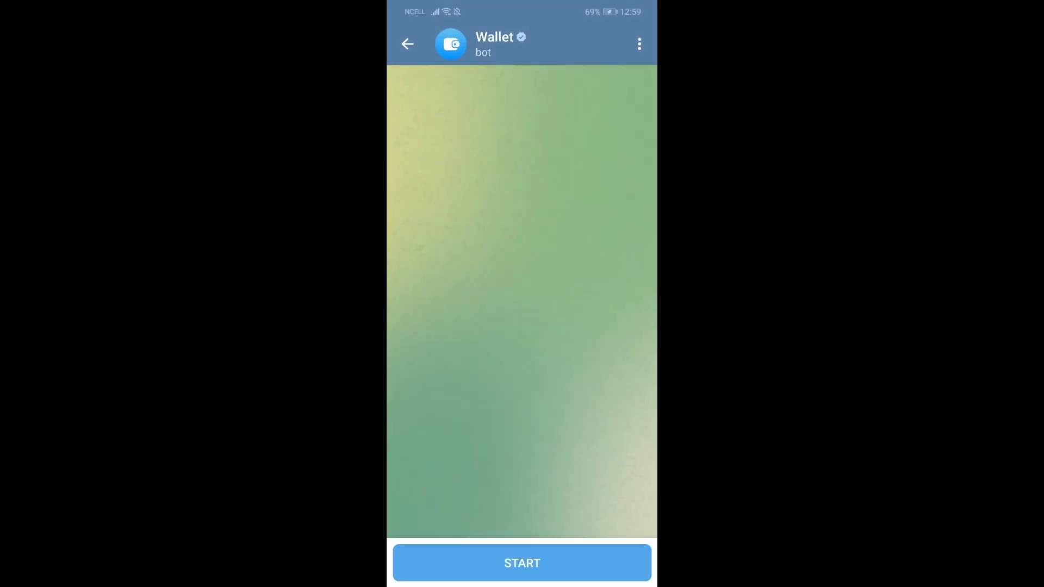
left_click(582, 564)
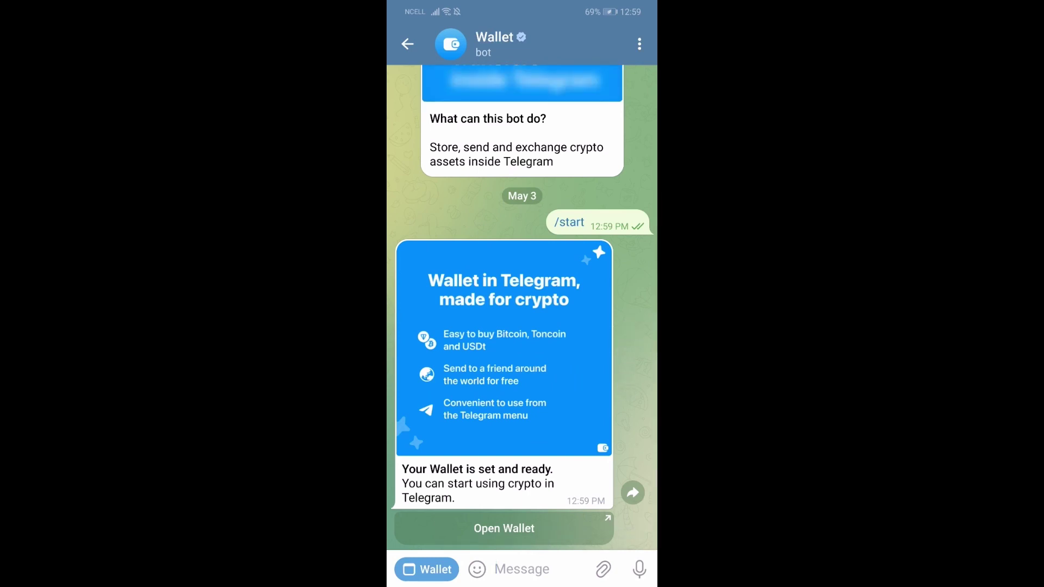
Step: Launch the Wallet mini app, accepting the launch prompt and Terms of Use
left_click(426, 570)
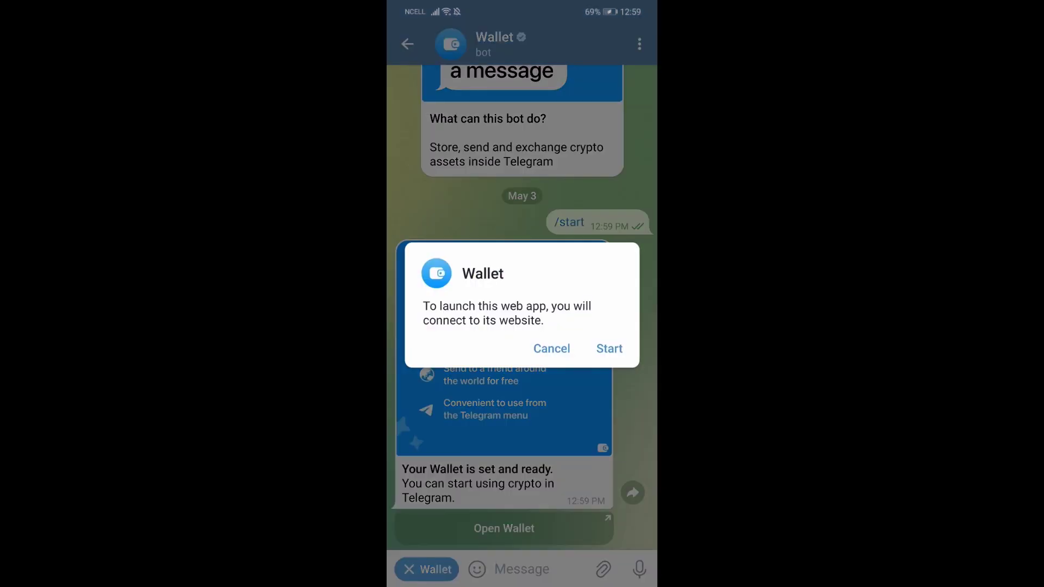
left_click(552, 349)
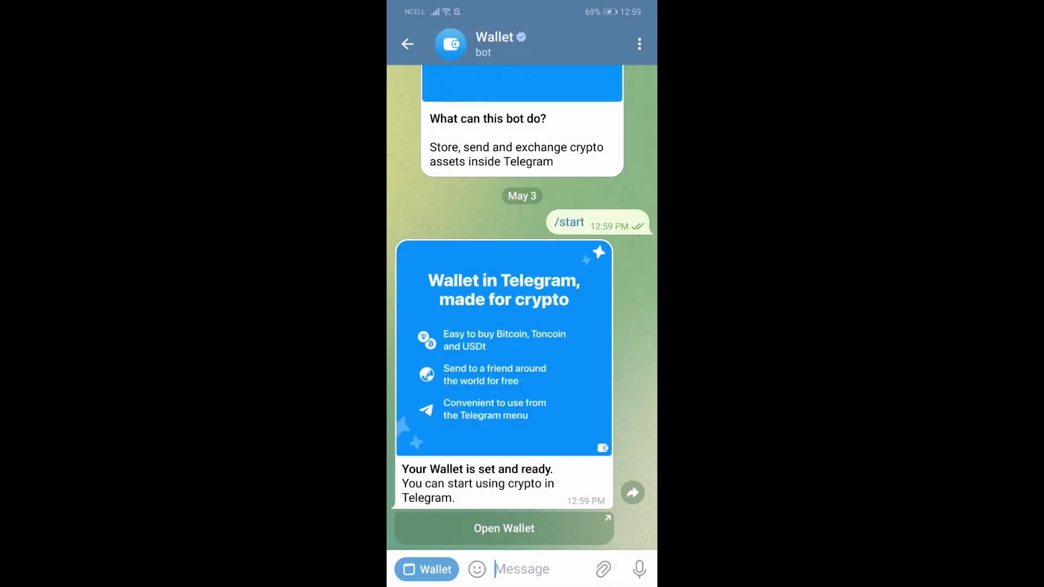
left_click(504, 529)
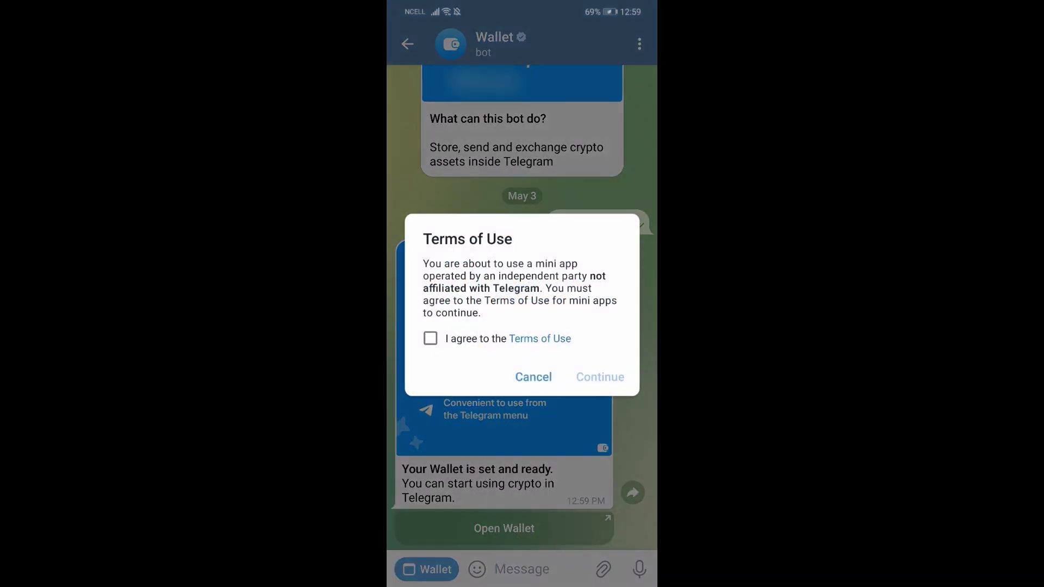
left_click(430, 338)
left_click(599, 376)
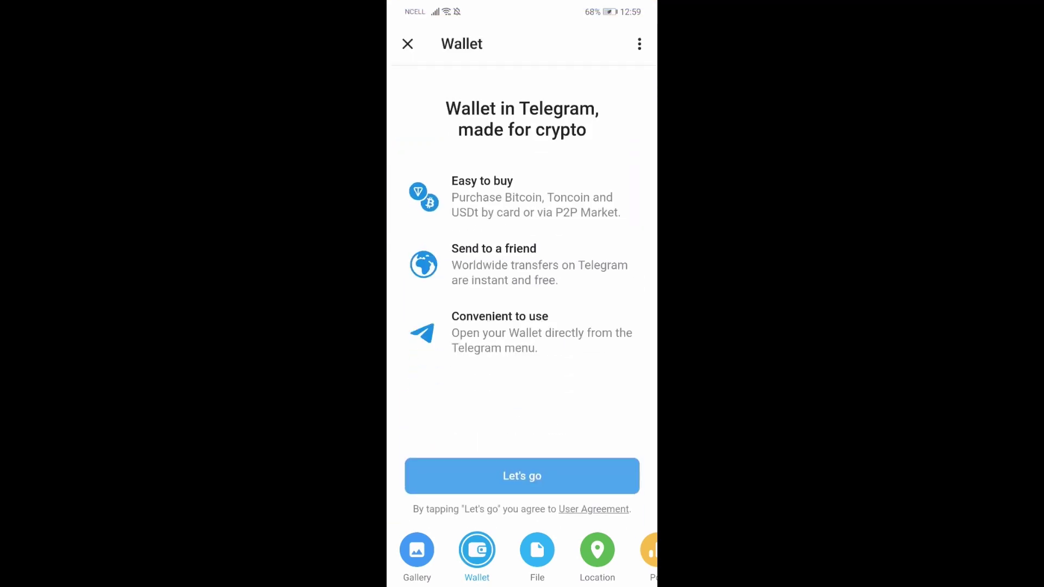
Step: Finish the intro to view the $0.00 total balance, then close the mini app
left_click(455, 479)
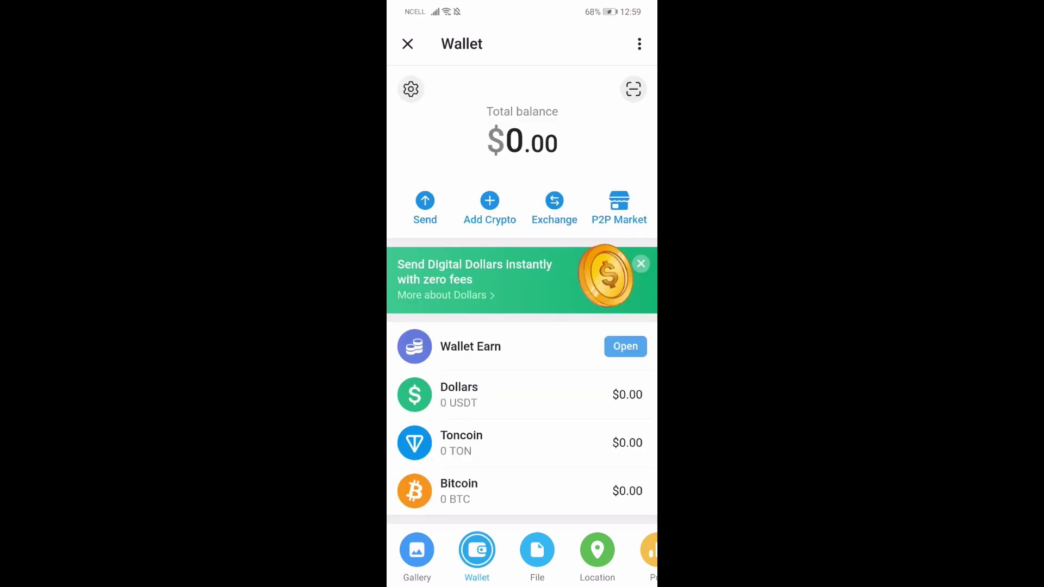
left_click_drag(523, 91, 523, 327)
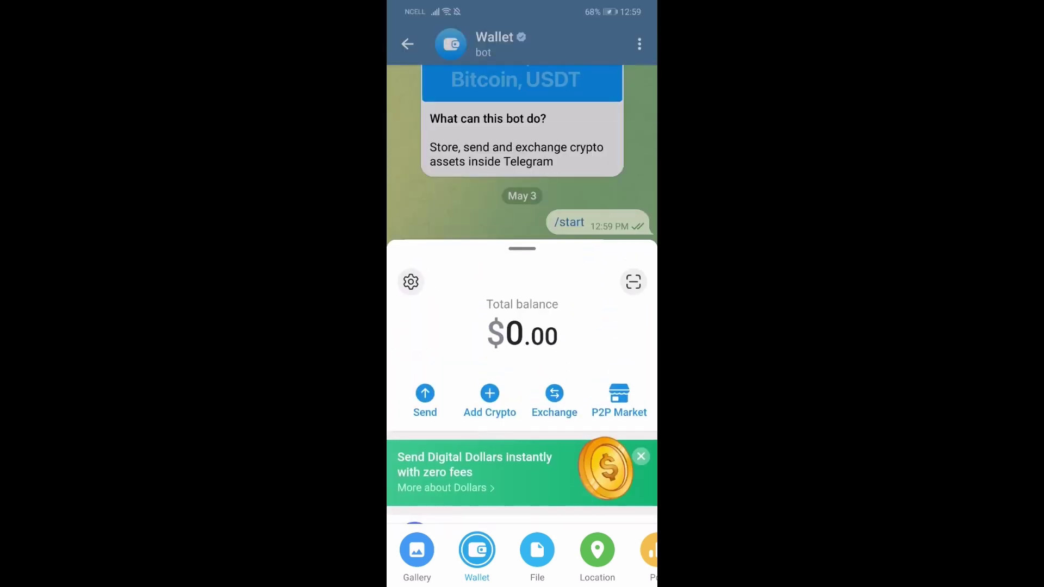
left_click_drag(523, 269, 522, 530)
Step: Swipe back from the Wallet bot chat to the chat list
left_click_drag(653, 281, 571, 282)
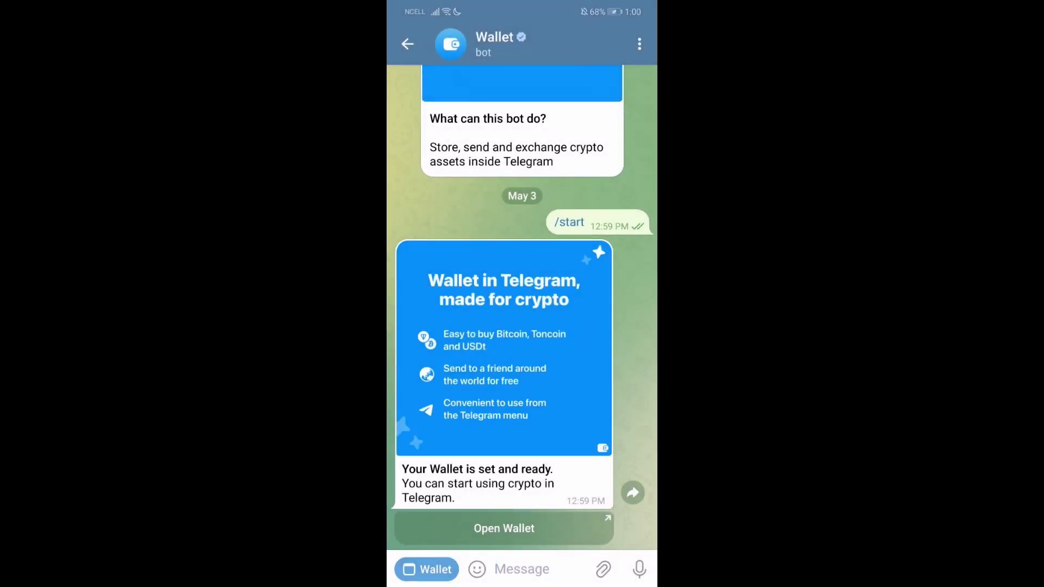